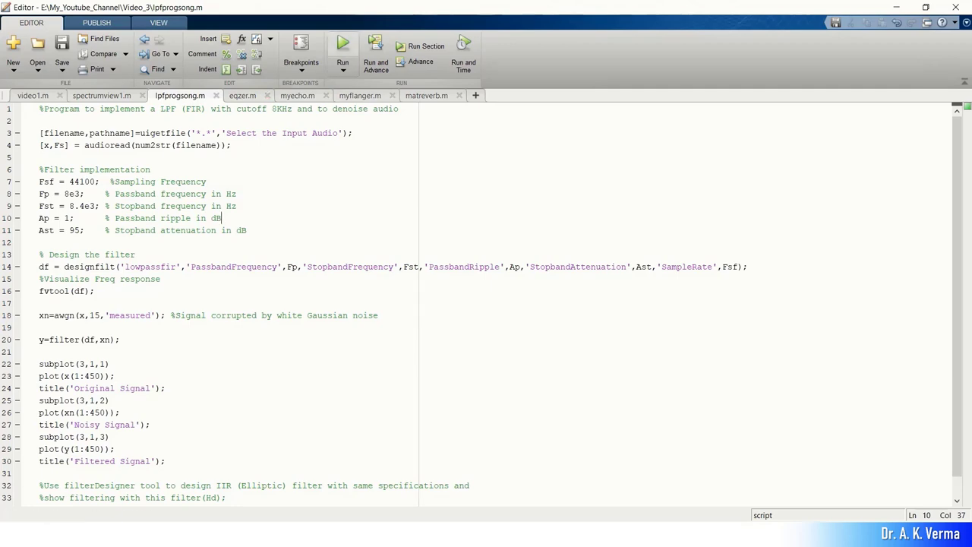
# Run the lpfprogsong script with the guitar file as the input audio.
pyautogui.click(344, 45)
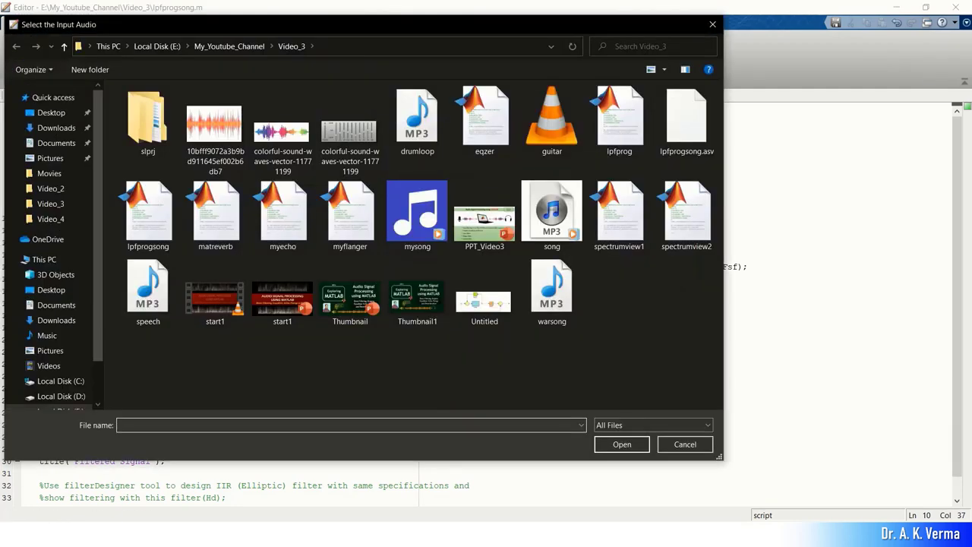
pyautogui.moveTo(344, 25); pyautogui.dragTo(380, 40)
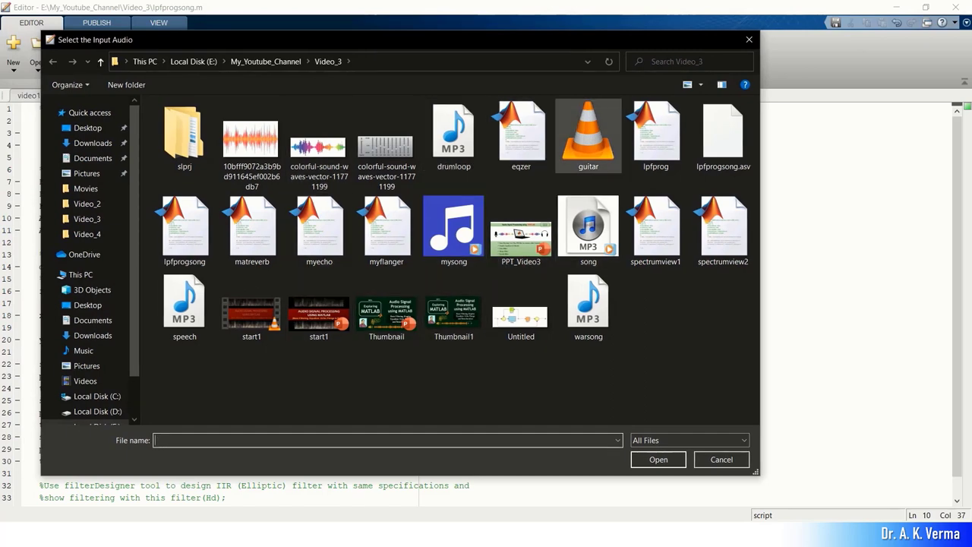
pyautogui.click(589, 137)
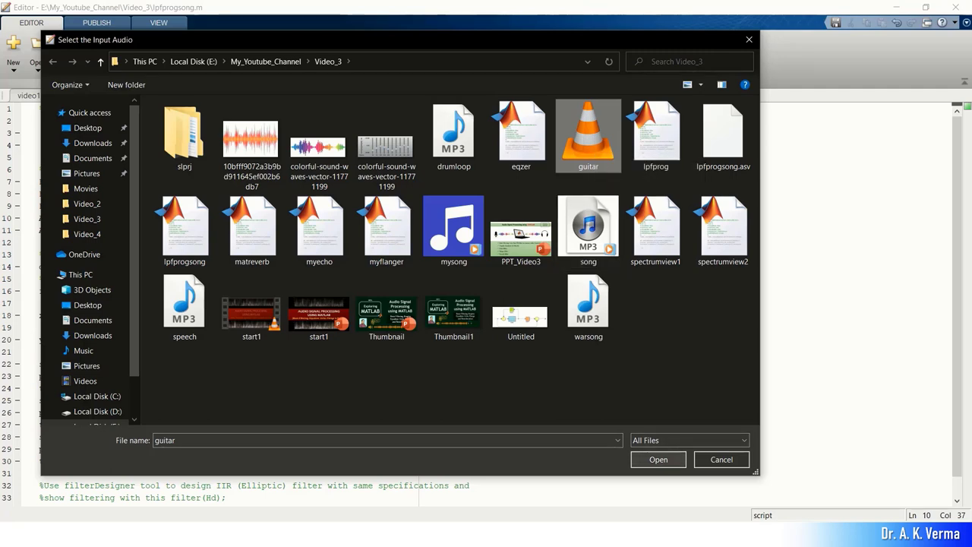
pyautogui.click(659, 460)
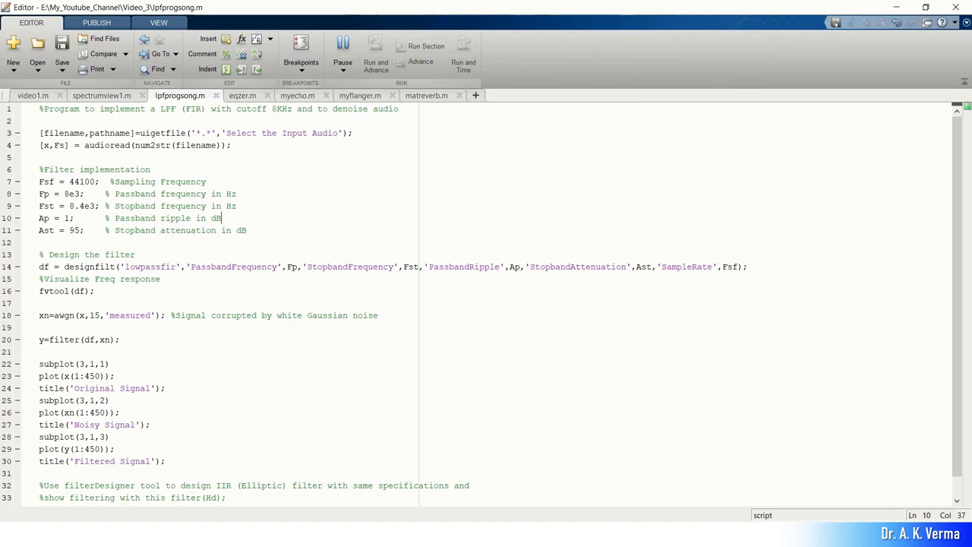
# Examine the filter's magnitude response and the enlarged original, noisy and filtered signal plots, and close the figures.
pyautogui.press('super')
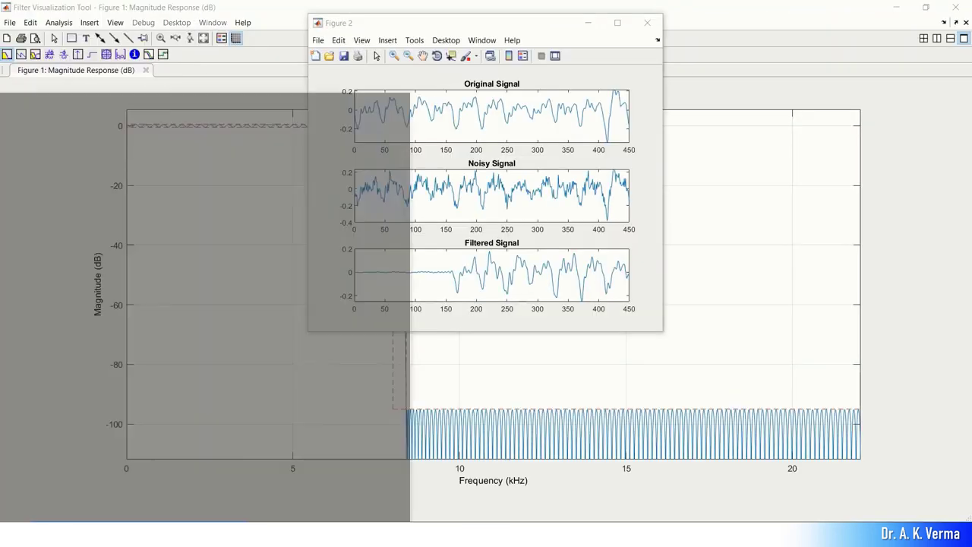
pyautogui.press('super')
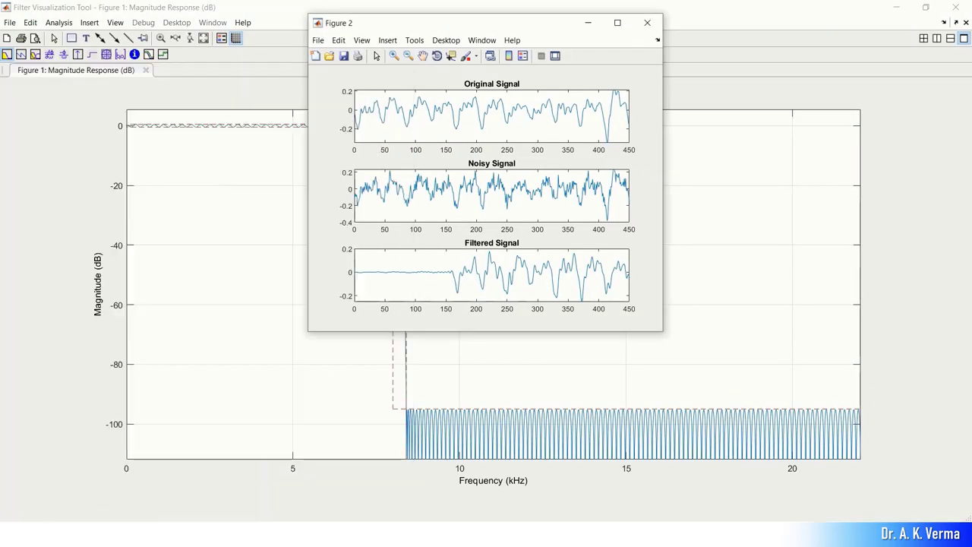
pyautogui.moveTo(568, 26); pyautogui.dragTo(874, 507)
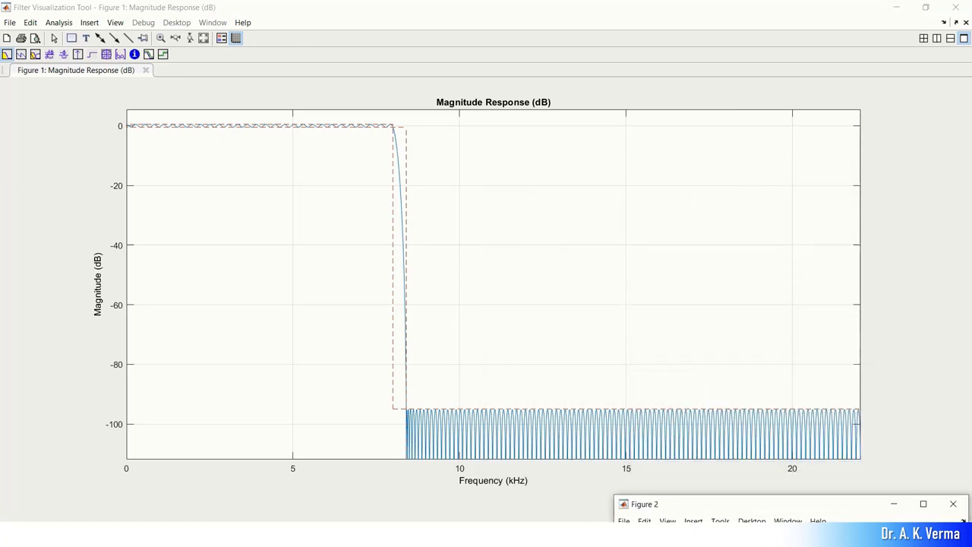
pyautogui.moveTo(681, 503); pyautogui.dragTo(356, 88)
pyautogui.click(599, 87)
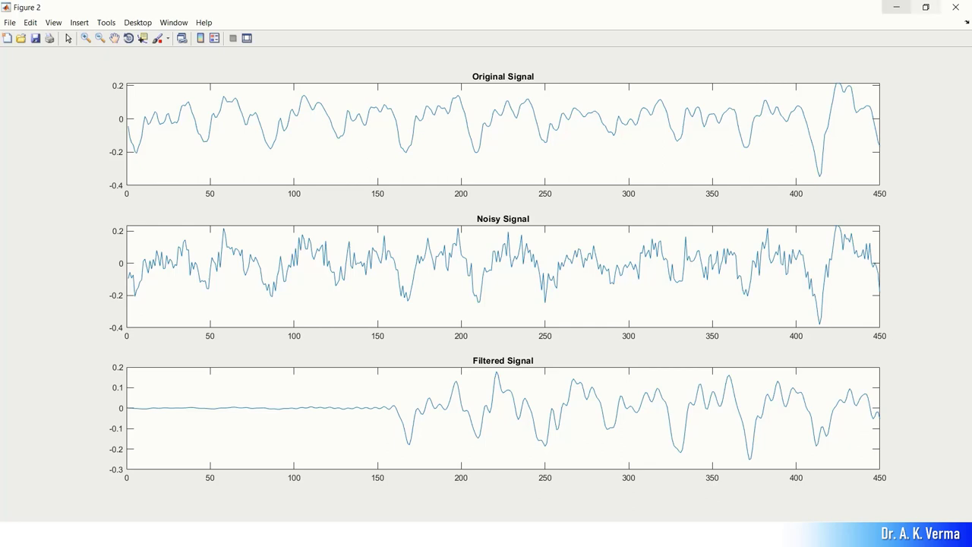
pyautogui.click(956, 7)
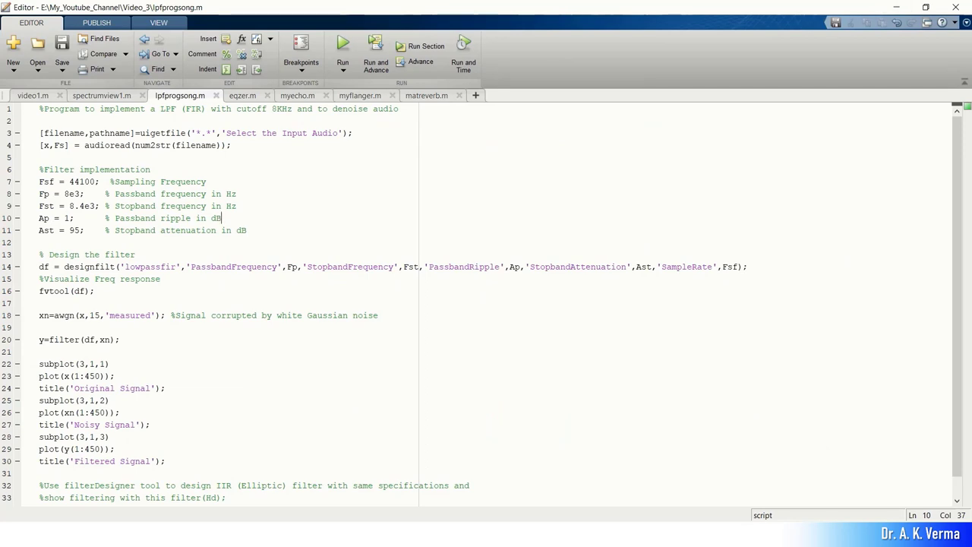
# Play the noisy signal with sound(xn,Fs); and the filtered signal with sound(y,Fs); in the main MATLAB window.
pyautogui.press('super+Tab')
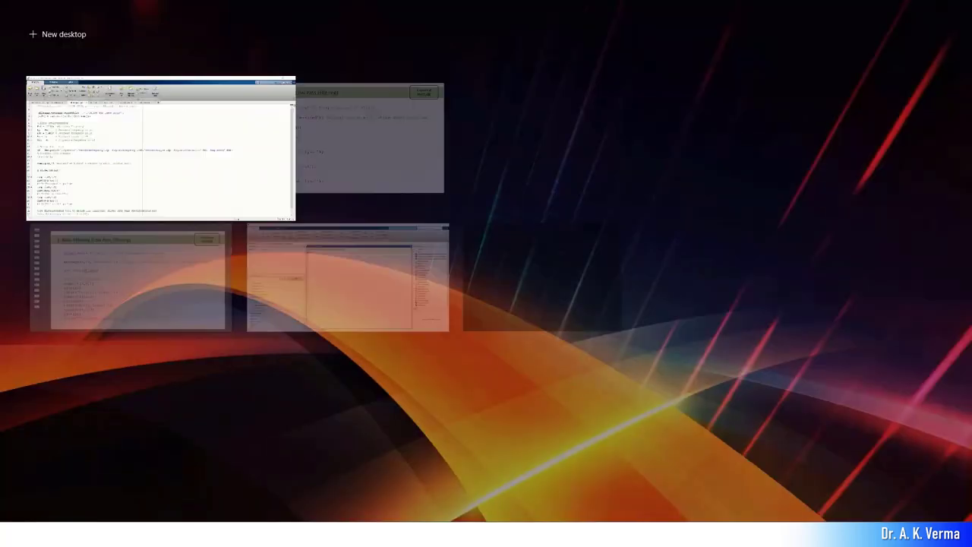
pyautogui.press('Return')
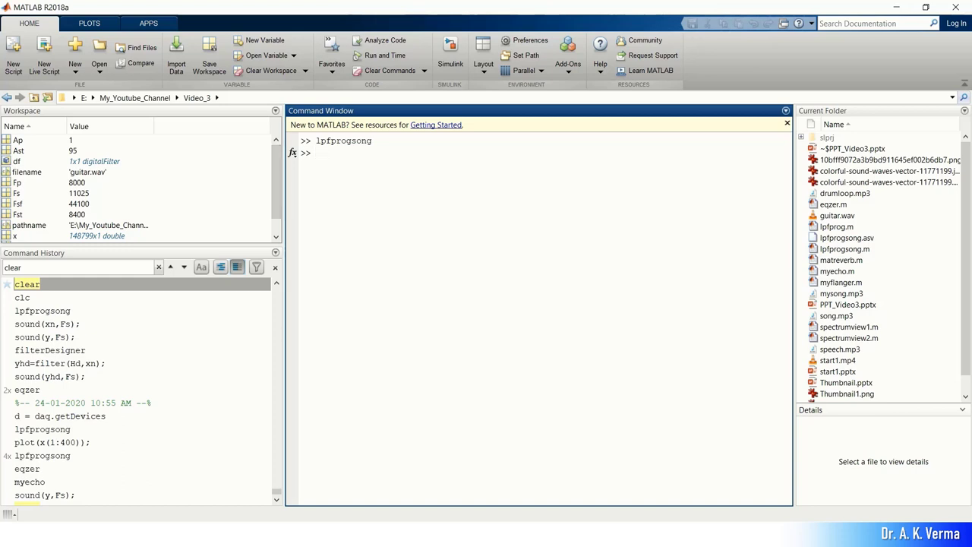
pyautogui.click(47, 324)
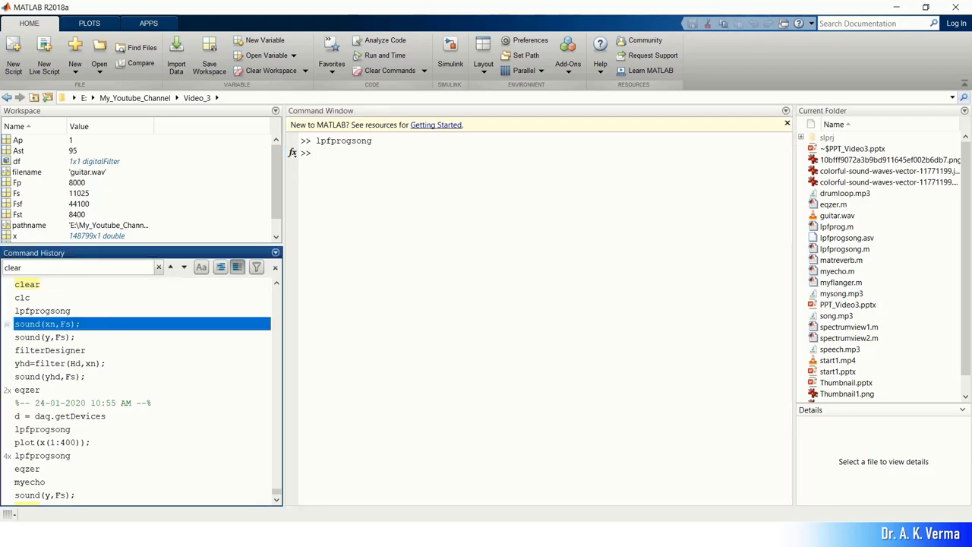
pyautogui.press('Return')
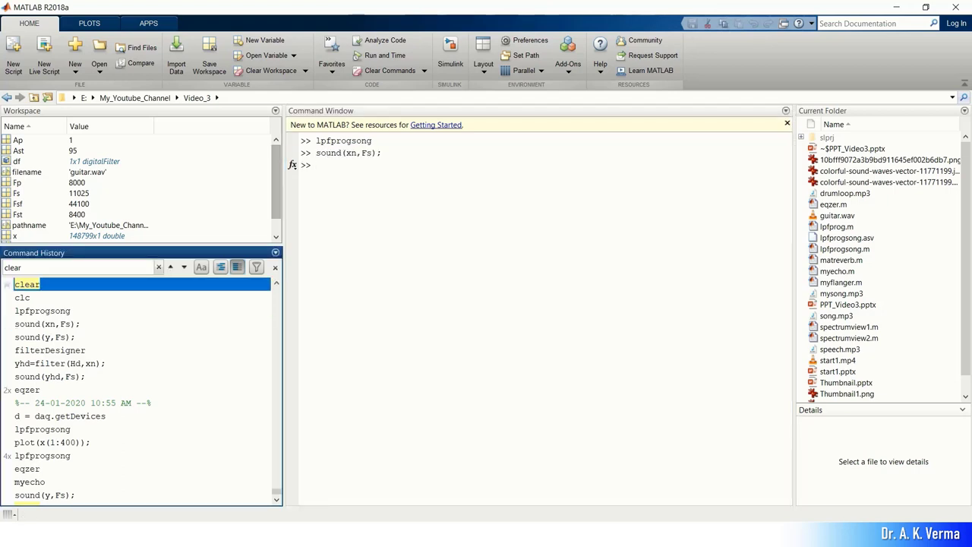
pyautogui.click(318, 165)
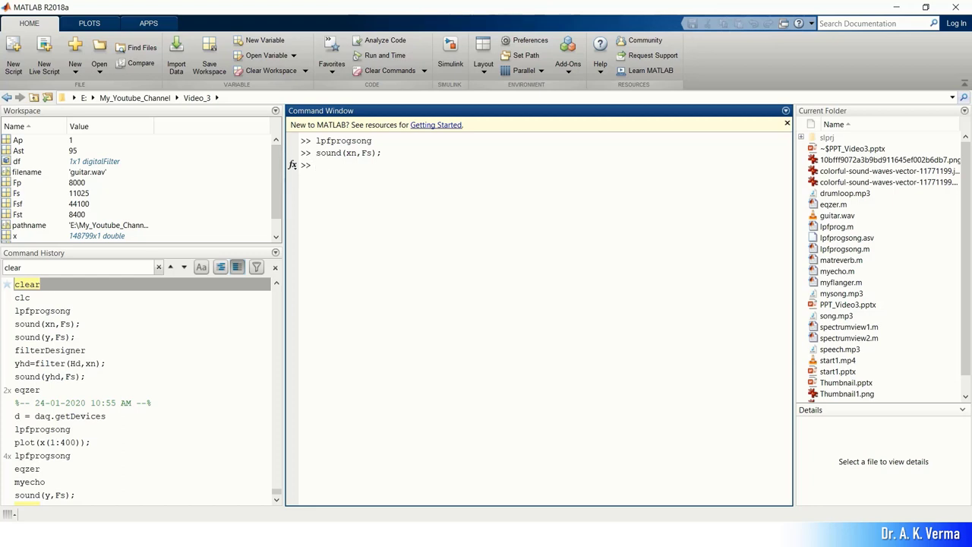
pyautogui.doubleClick(44, 337)
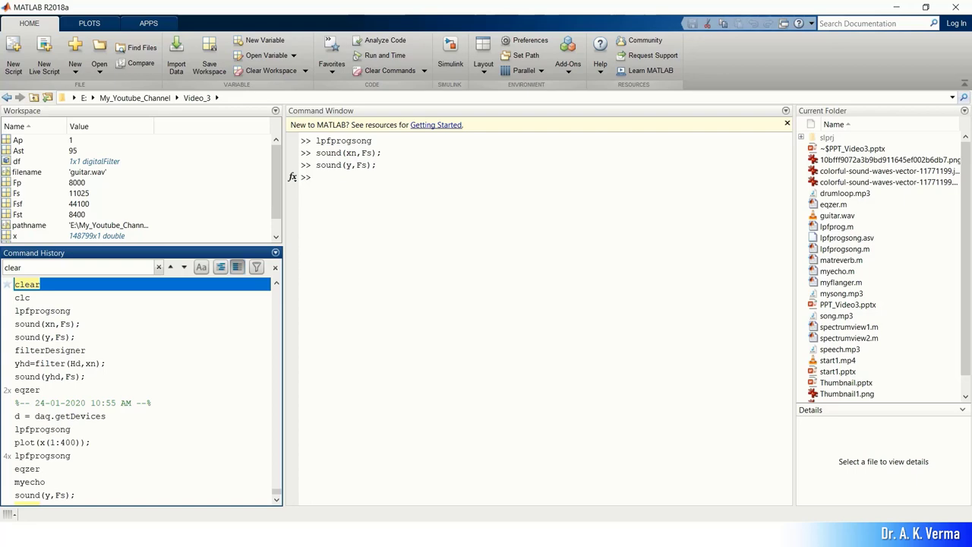
pyautogui.press('super+Tab')
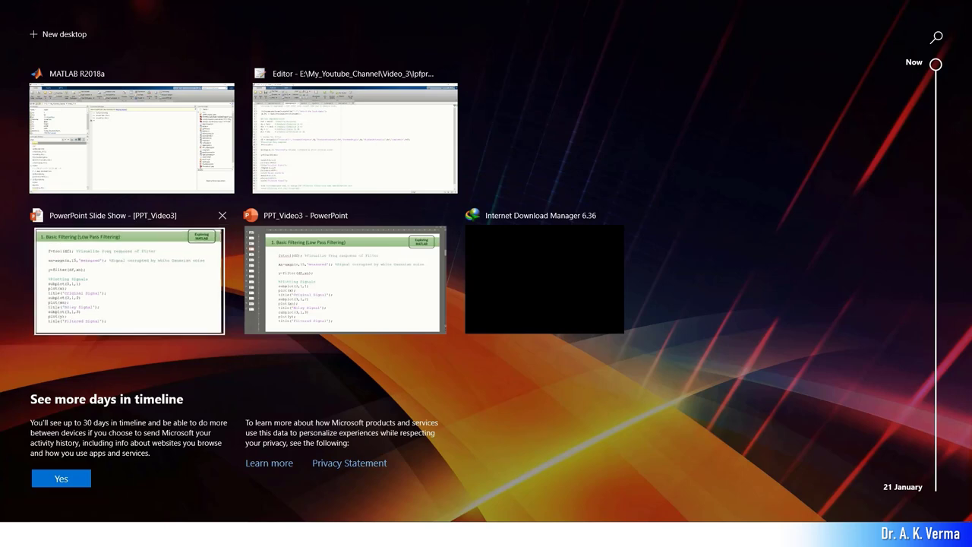
pyautogui.click(130, 281)
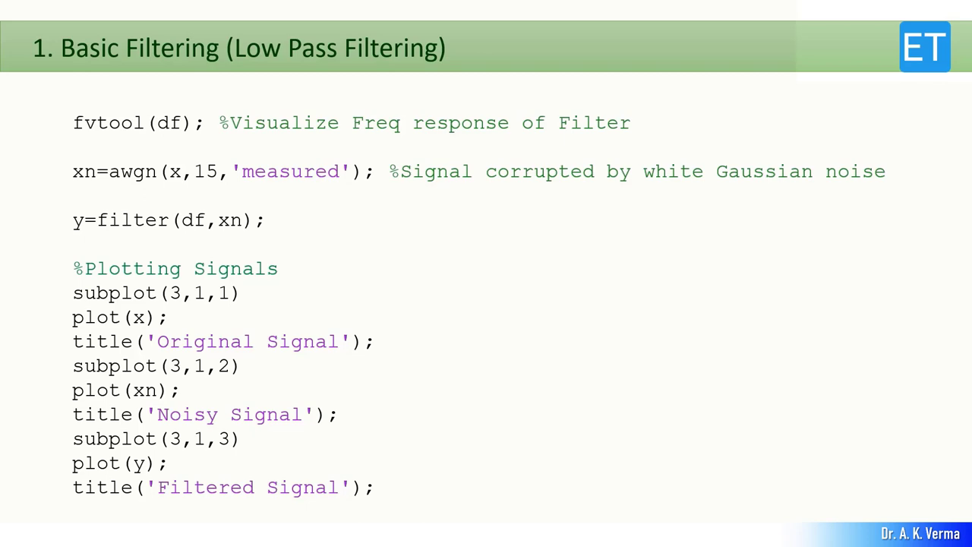
pyautogui.press('super+Tab')
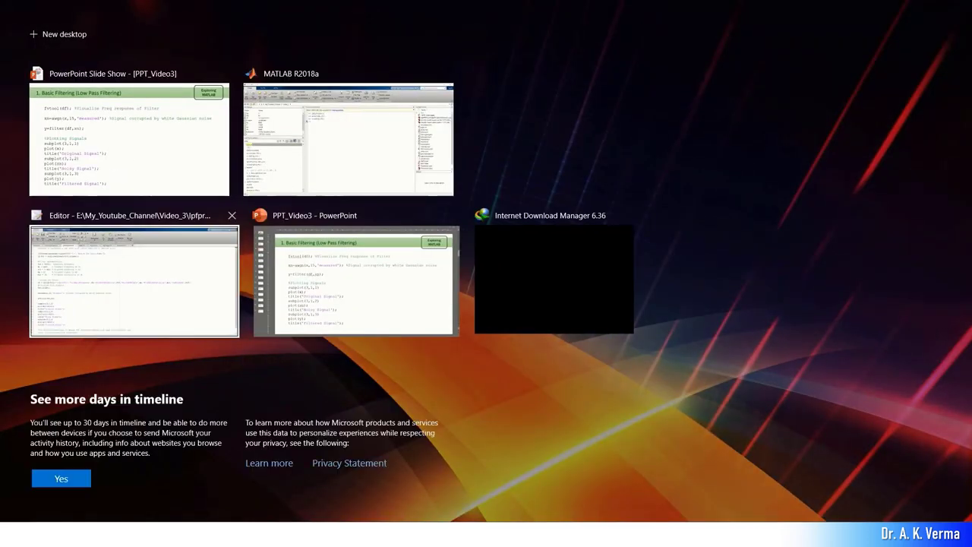
pyautogui.click(349, 139)
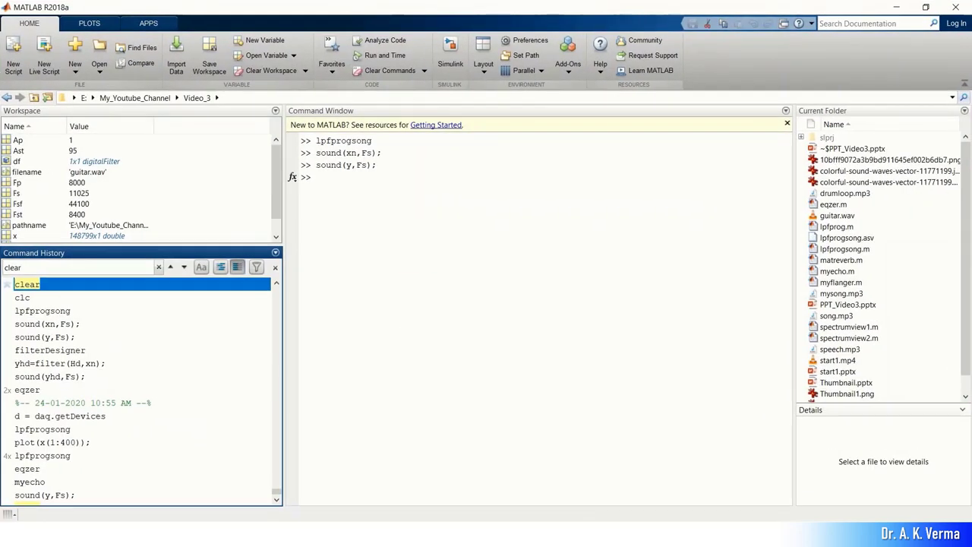
# Launch the filterDesigner tool from the command prompt and maximize its window.
pyautogui.click(318, 177)
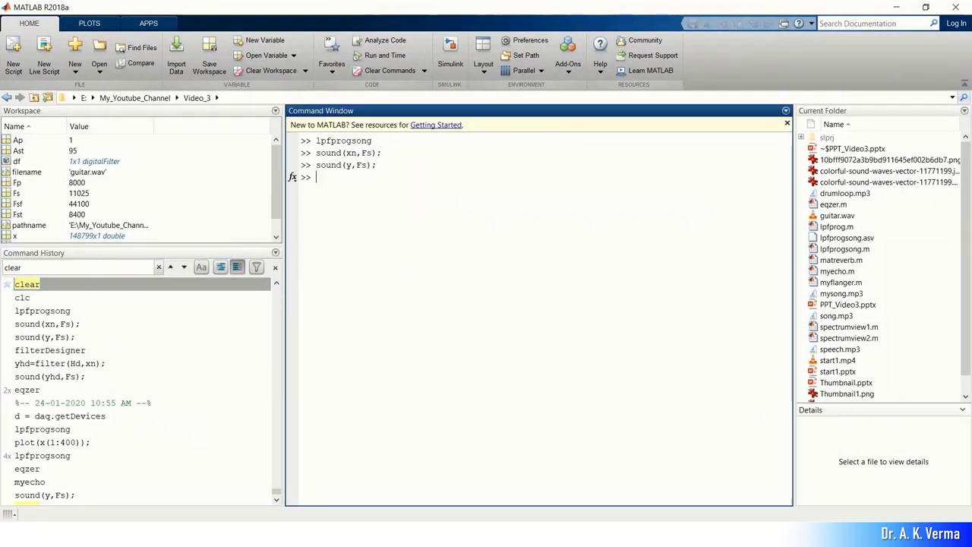
pyautogui.write('filter')
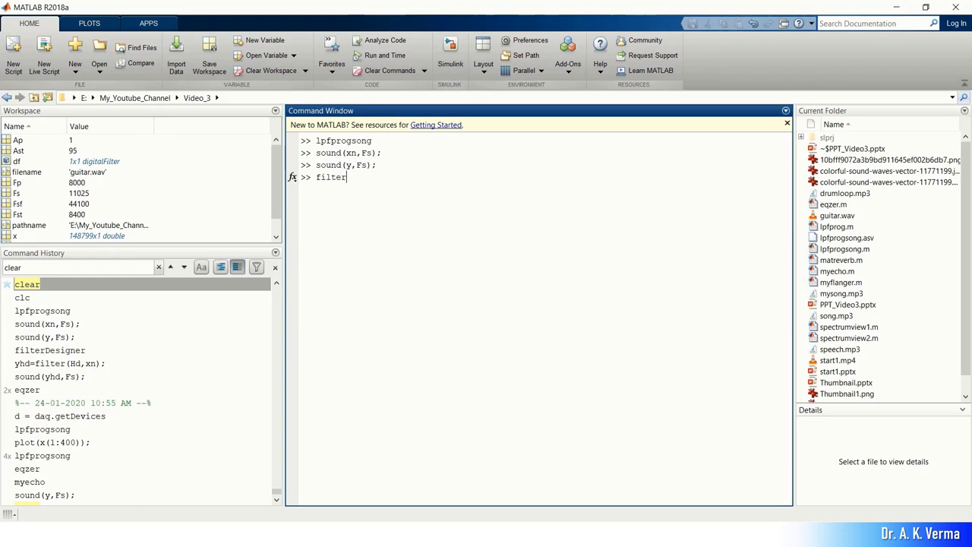
pyautogui.write('Designer')
pyautogui.press('Return')
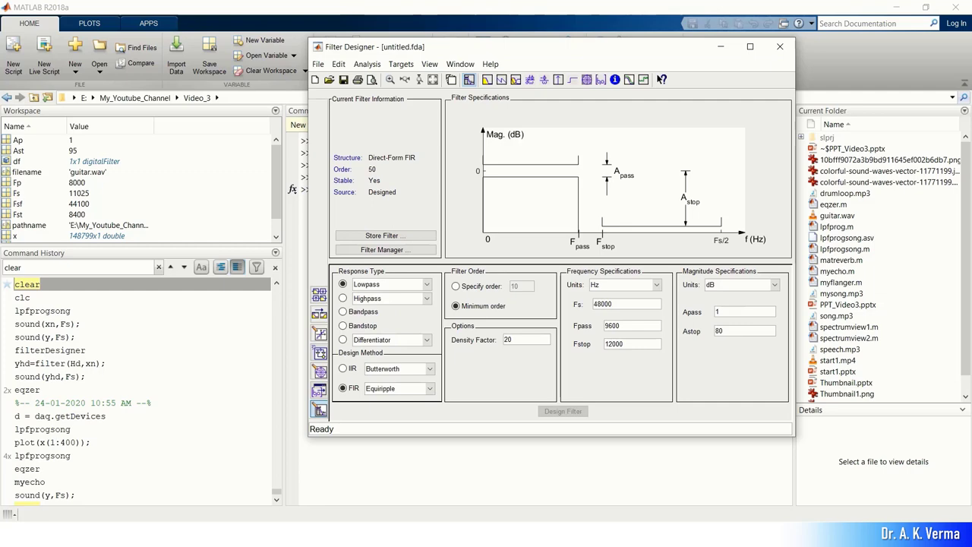
pyautogui.click(750, 47)
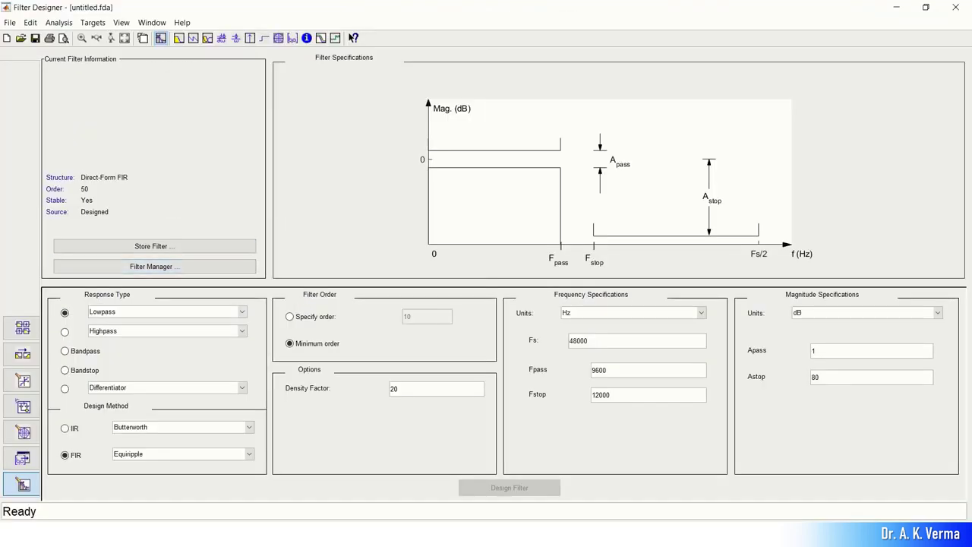
pyautogui.click(242, 312)
pyautogui.click(242, 312)
pyautogui.click(243, 312)
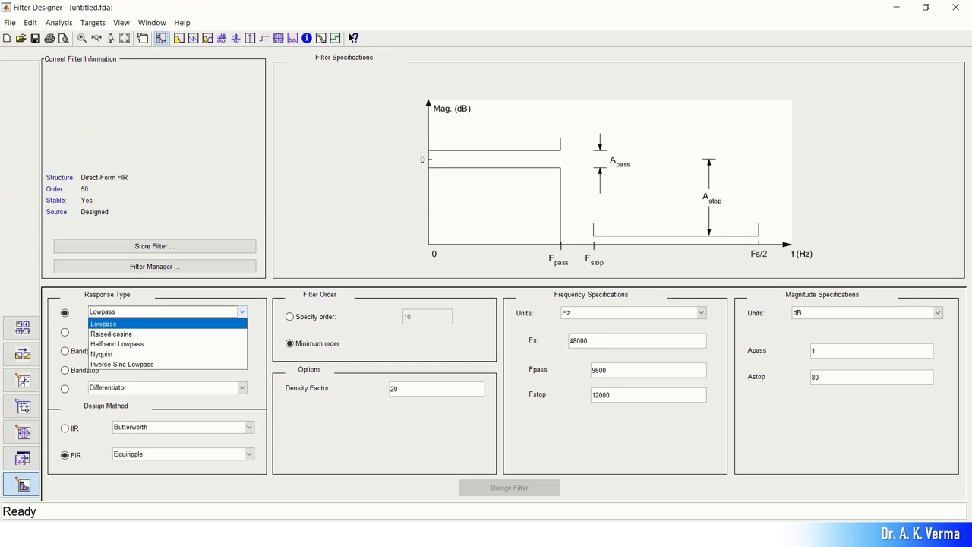
pyautogui.click(242, 312)
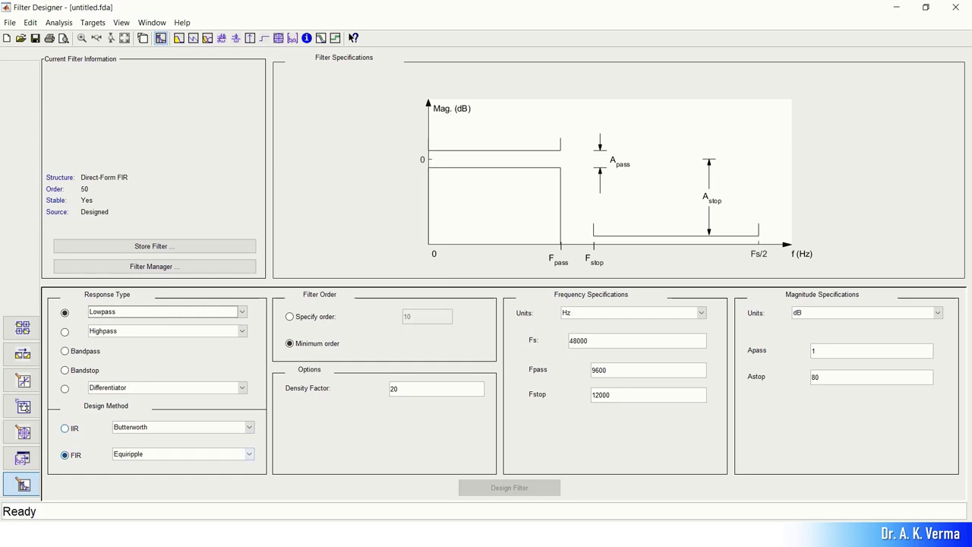
pyautogui.click(249, 454)
pyautogui.click(249, 455)
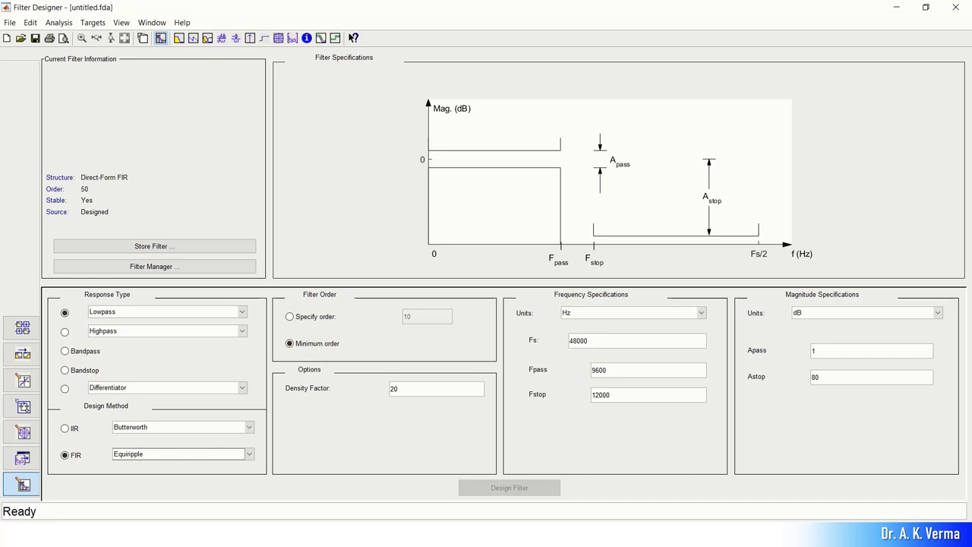
# Set the stopband frequency Fstop to 10000 Hz and keep the magnitude units in dB.
pyautogui.doubleClick(601, 395)
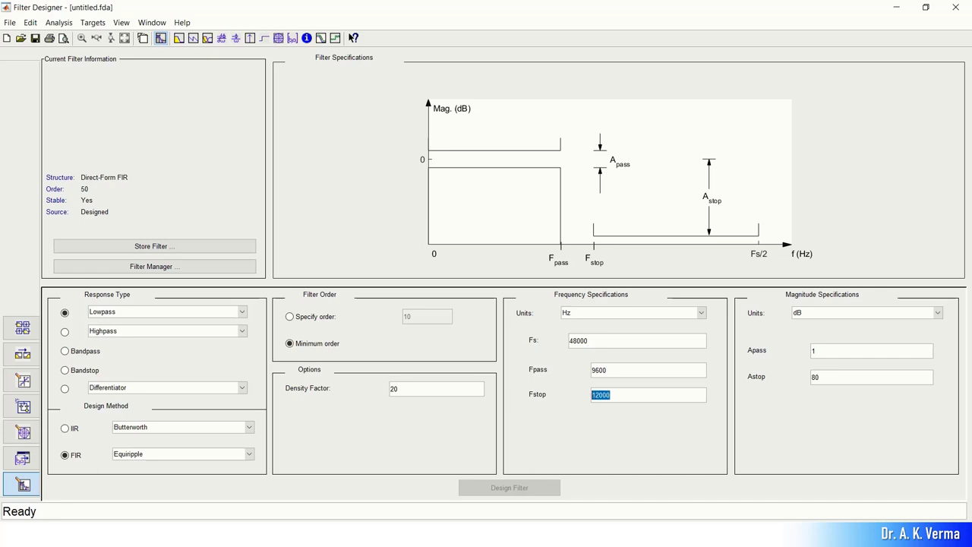
pyautogui.write('10000')
pyautogui.click(938, 313)
pyautogui.click(938, 313)
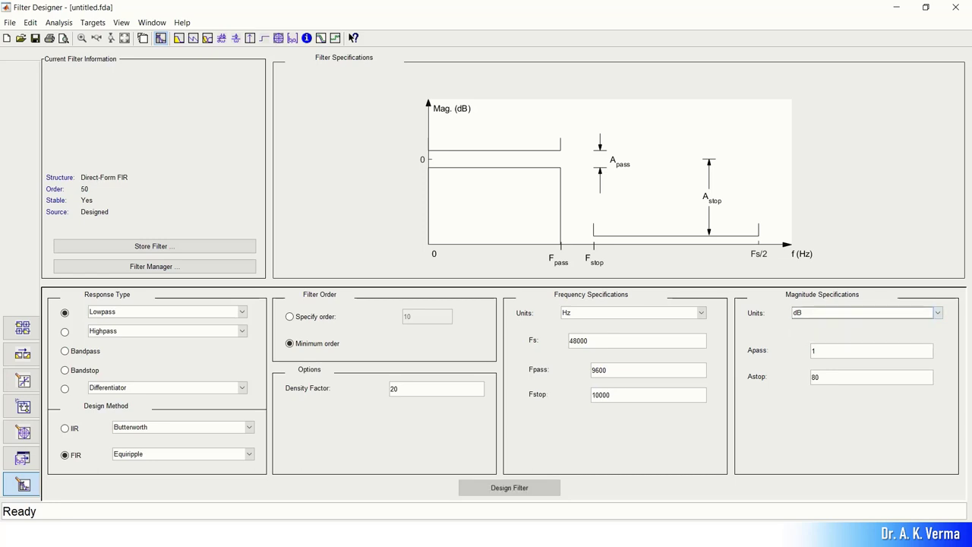
# Set the stopband attenuation Astop to 95 dB and design the lowpass equiripple FIR filter.
pyautogui.doubleClick(816, 378)
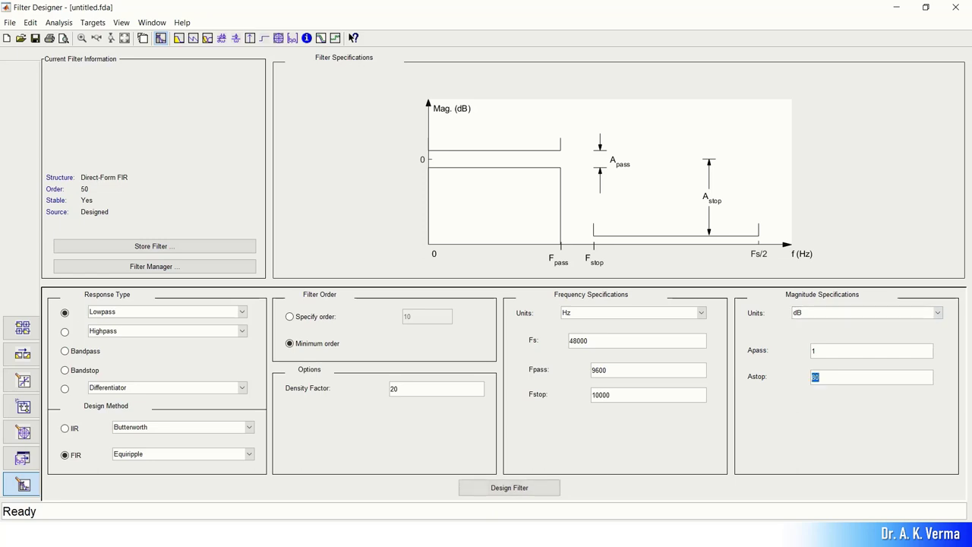
pyautogui.write('90')
pyautogui.press('BackSpace')
pyautogui.write('5')
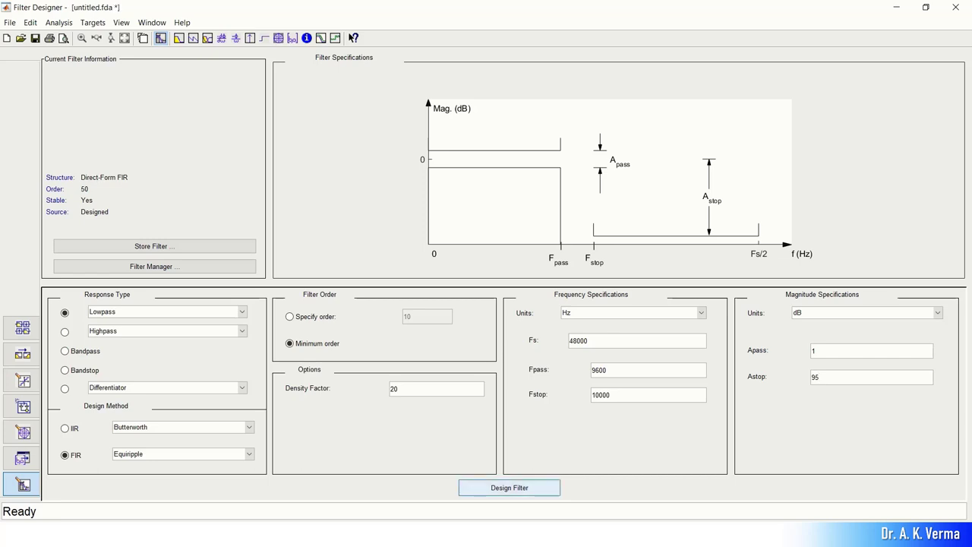
pyautogui.click(510, 488)
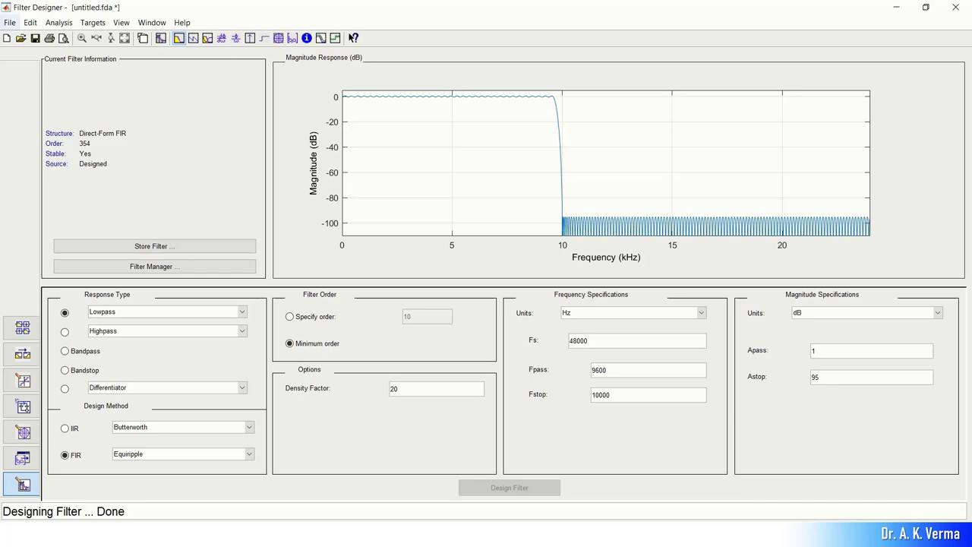
# Export the designed lowpass filter to the workspace as an object, with Hd as the discrete filter variable name.
pyautogui.click(10, 22)
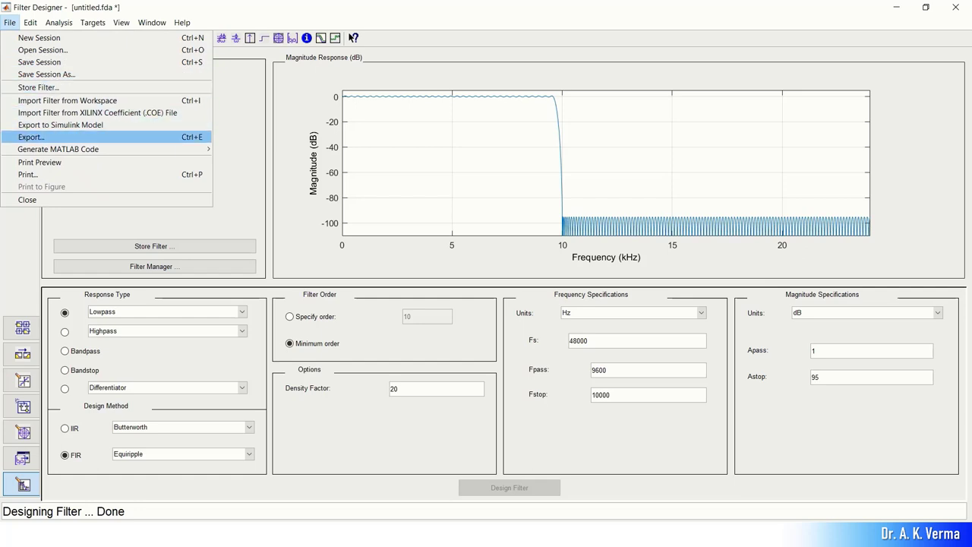
pyautogui.click(31, 138)
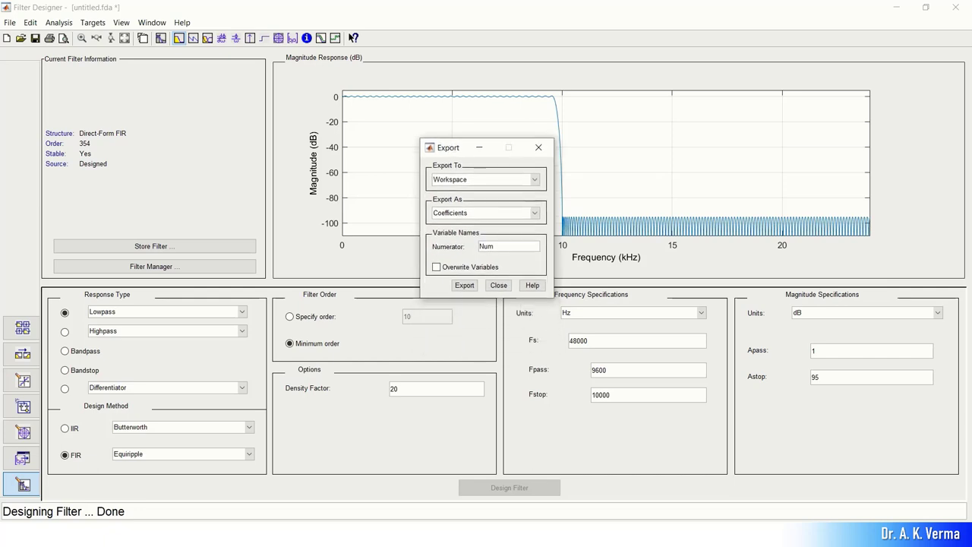
pyautogui.click(535, 180)
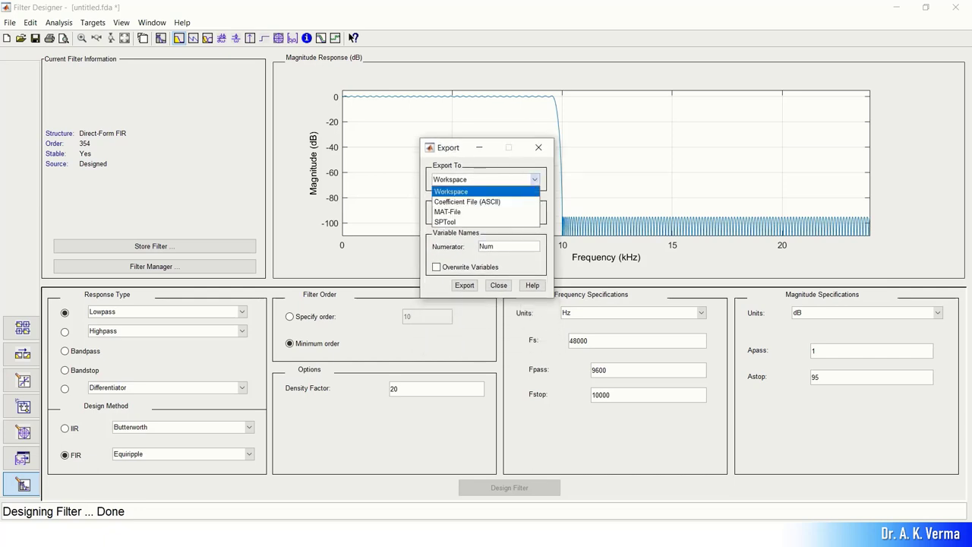
pyautogui.click(535, 180)
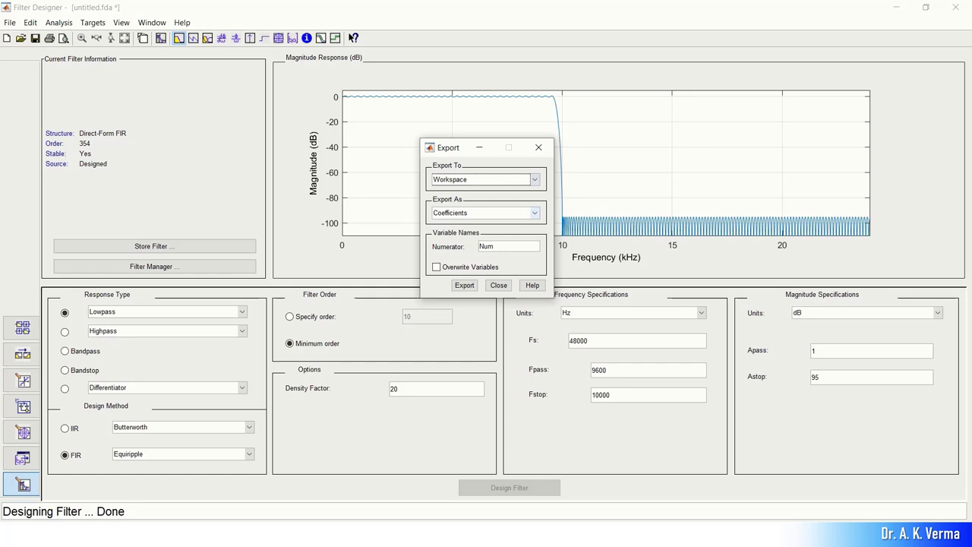
pyautogui.click(535, 213)
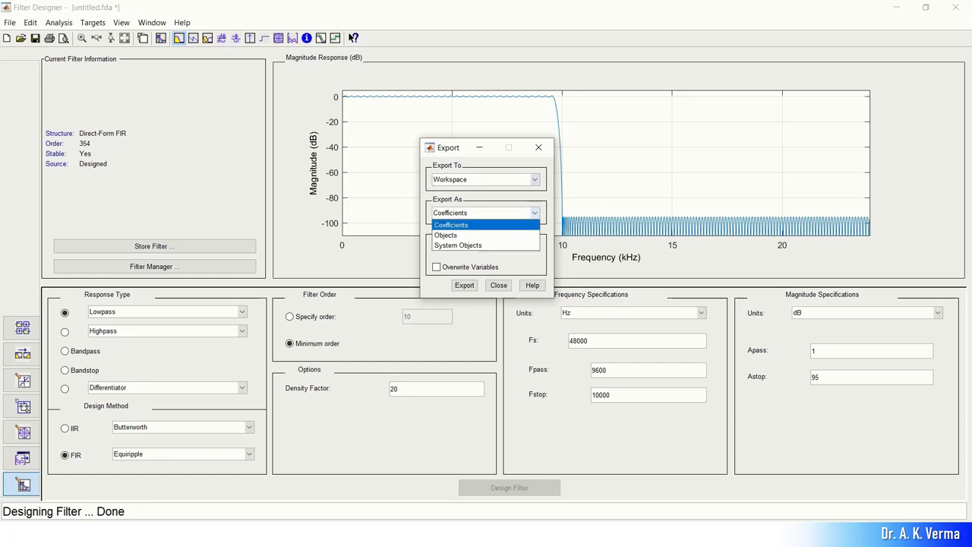
pyautogui.click(486, 235)
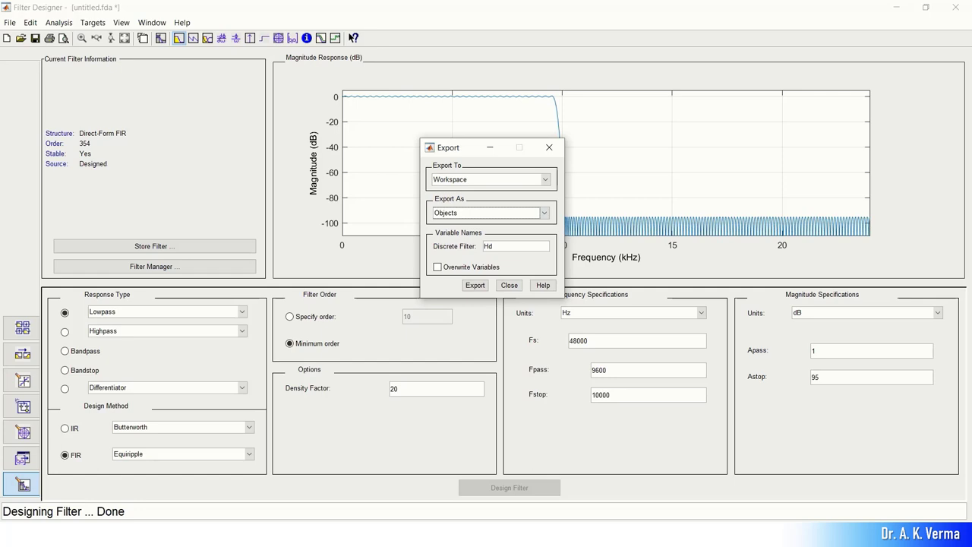
pyautogui.click(495, 246)
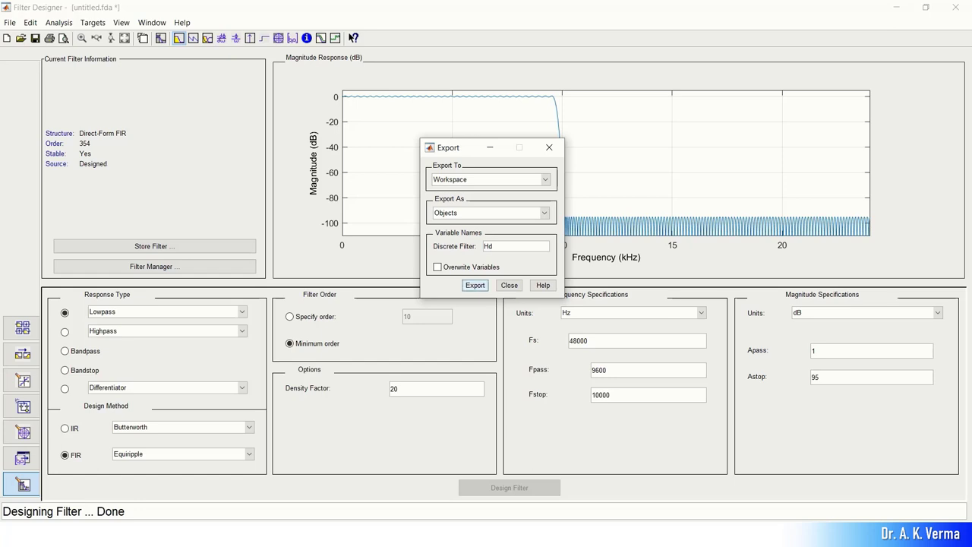
pyautogui.click(475, 286)
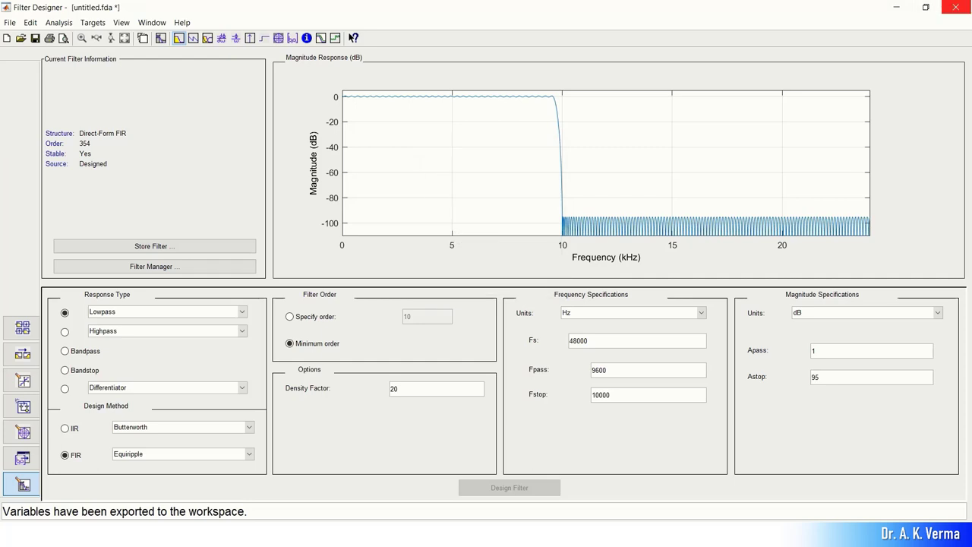
# Close the filter design session without saving it and select the exported filter Hd among the workspace variables.
pyautogui.click(955, 7)
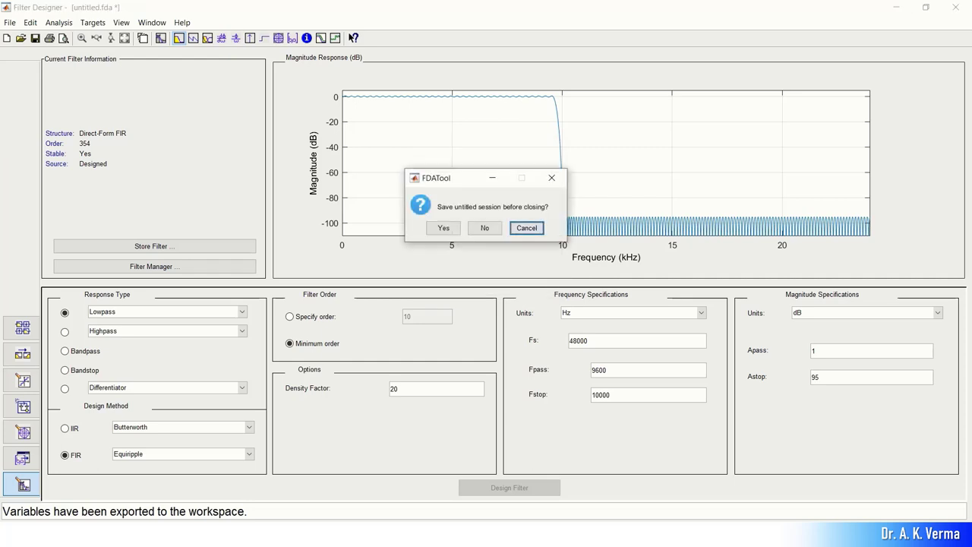
pyautogui.click(484, 228)
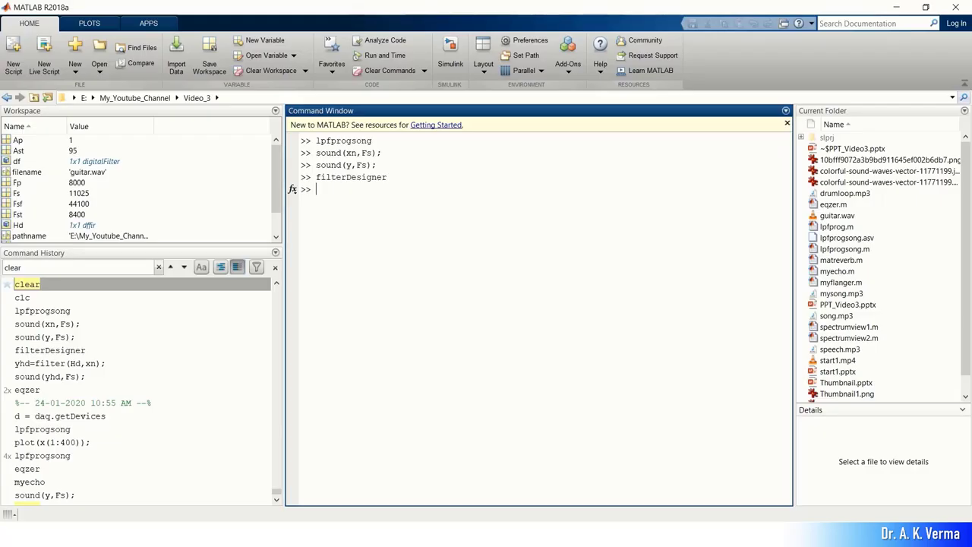
pyautogui.click(18, 225)
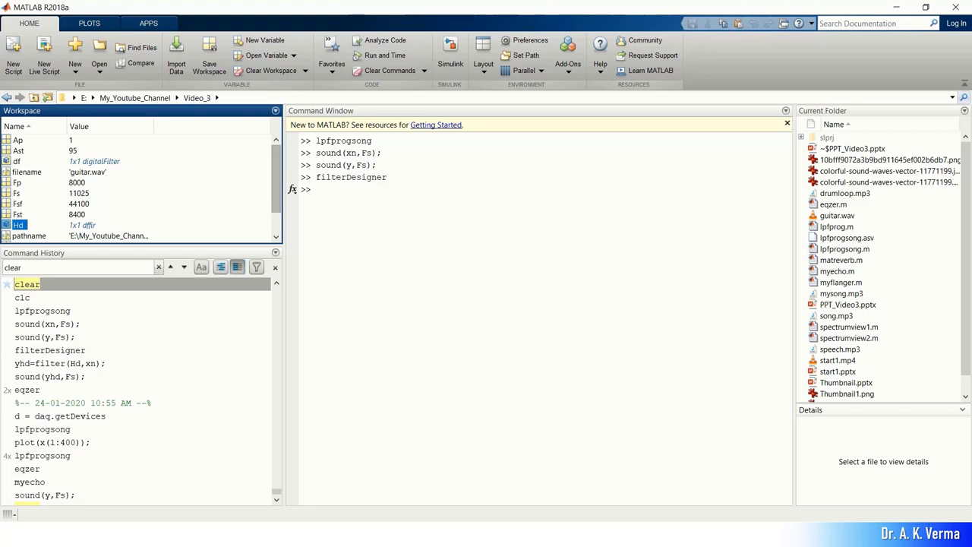
# Filter the noisy signal with the exported filter by running yhd=filter(Hd,xn); at the command prompt.
pyautogui.click(317, 190)
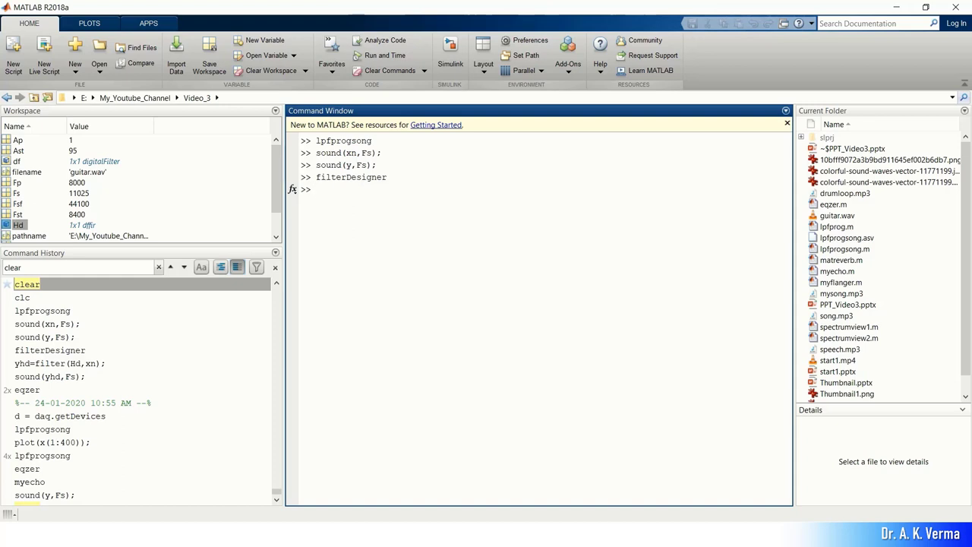
pyautogui.write('yhd=filter(Hd,xn);')
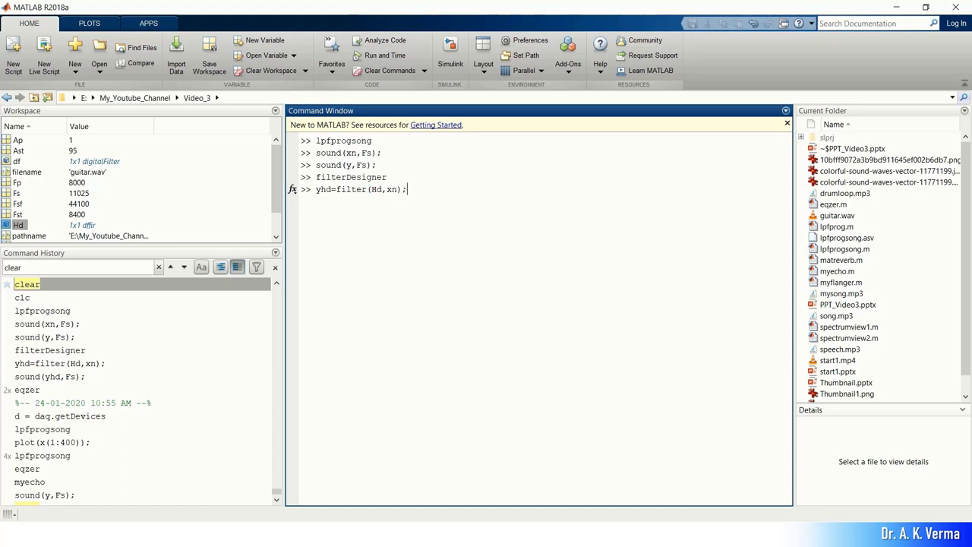
pyautogui.press('Return')
# Play the signal filtered with Hd by running sound(yhd,Fs);.
pyautogui.write('sound(')
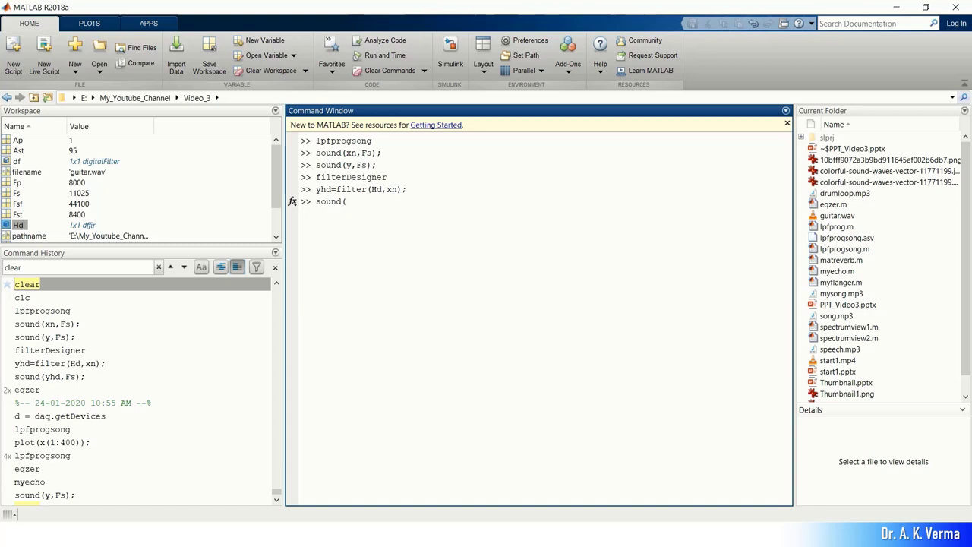
pyautogui.write('y')
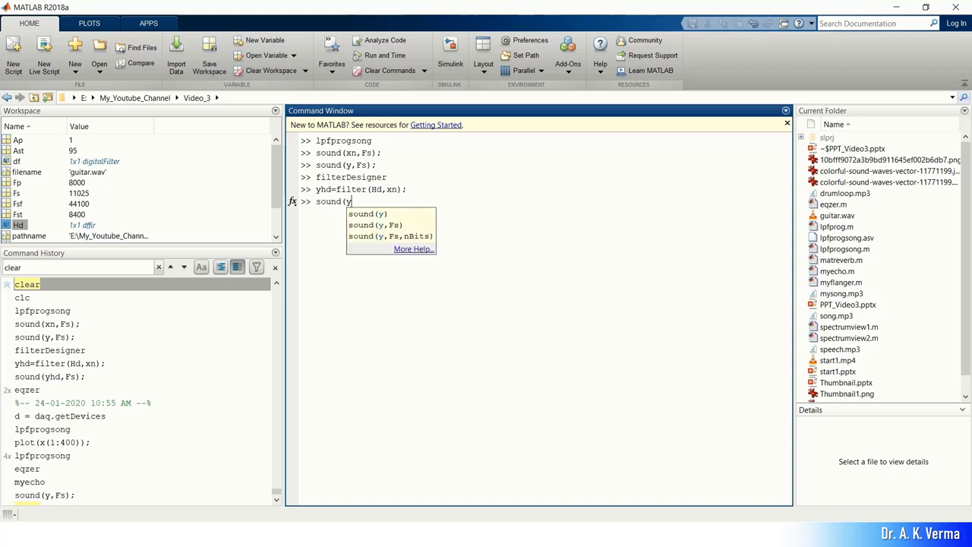
pyautogui.write('hd,')
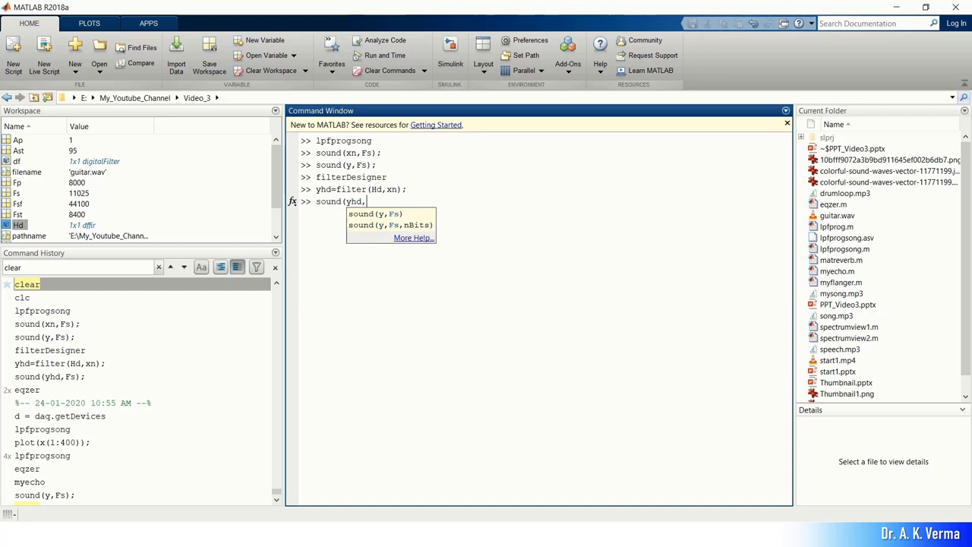
pyautogui.write('Fs);')
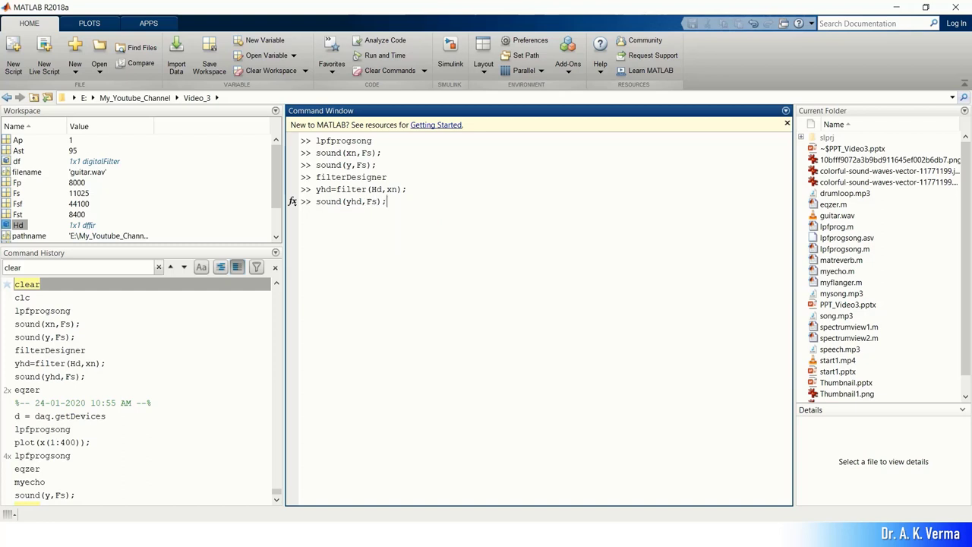
pyautogui.press('Return')
# Switch to the PowerPoint slide show PPT_Video3 and advance to the 10 Band Graphic Equalizer slide.
pyautogui.press('super+Tab')
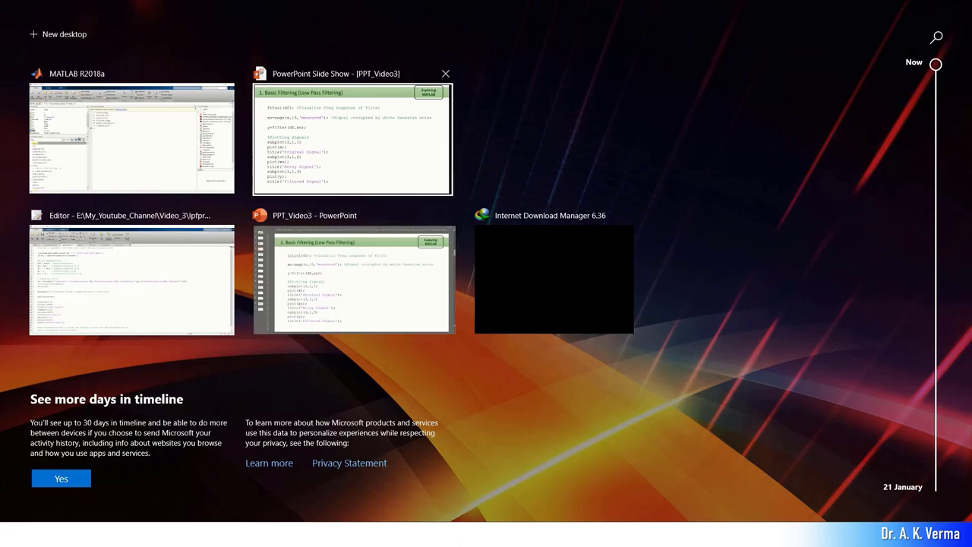
pyautogui.press('Return')
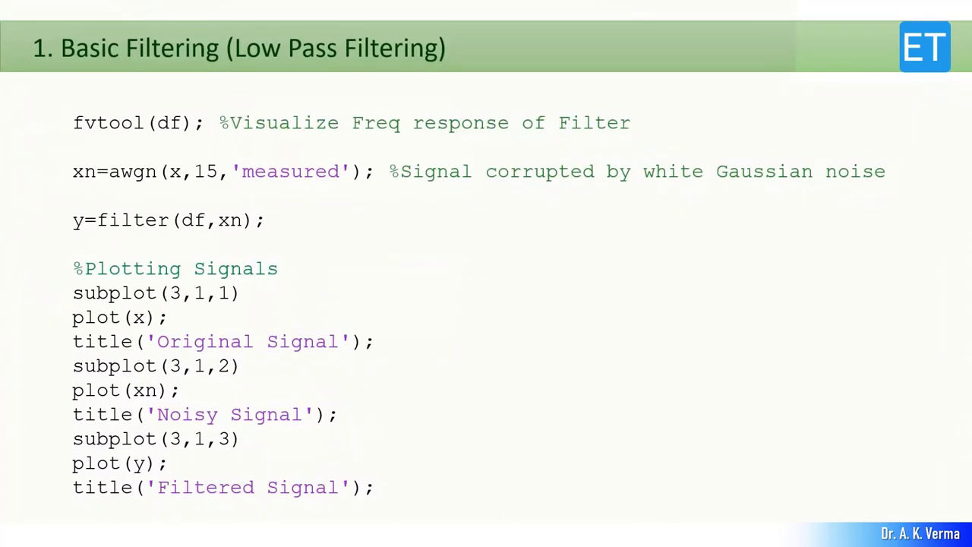
pyautogui.press('Right')
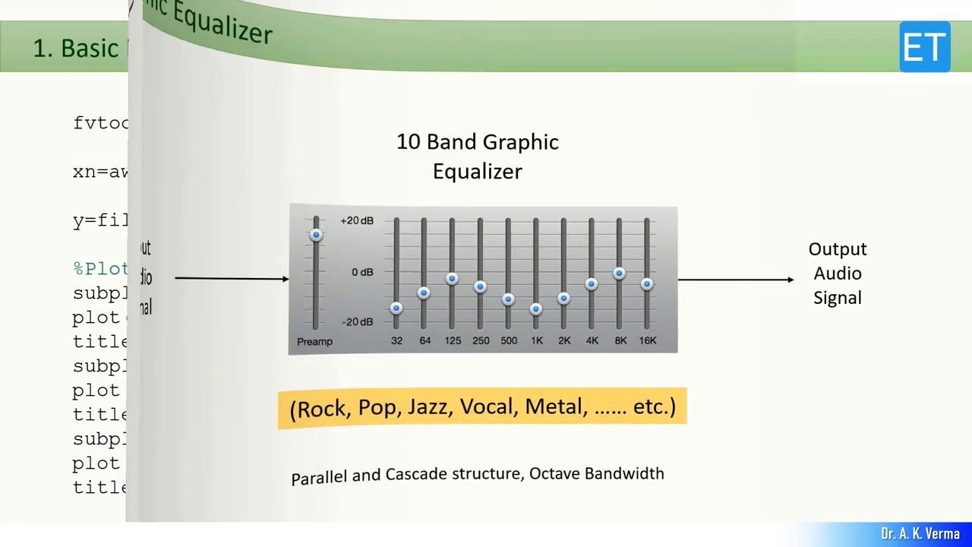